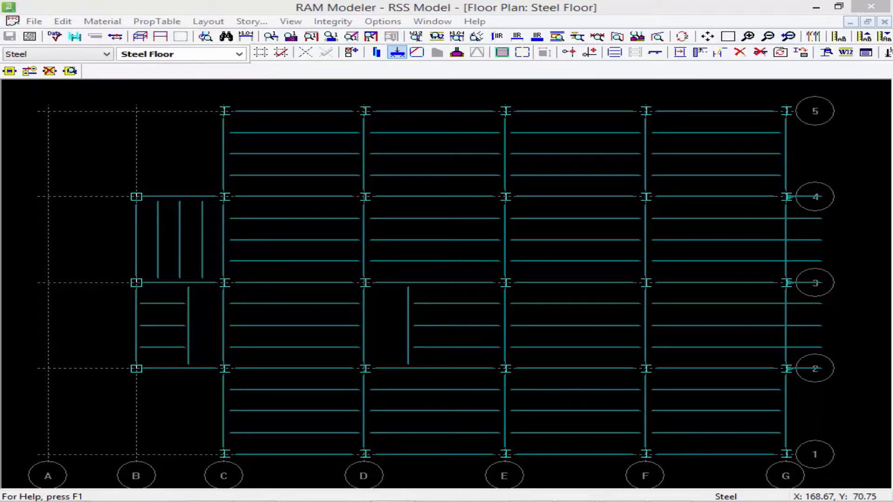
Set the active material to Steel Joist and switch the floor plan to the Roof floor type.
{"action": "left_click", "coordinate": [74, 66]}
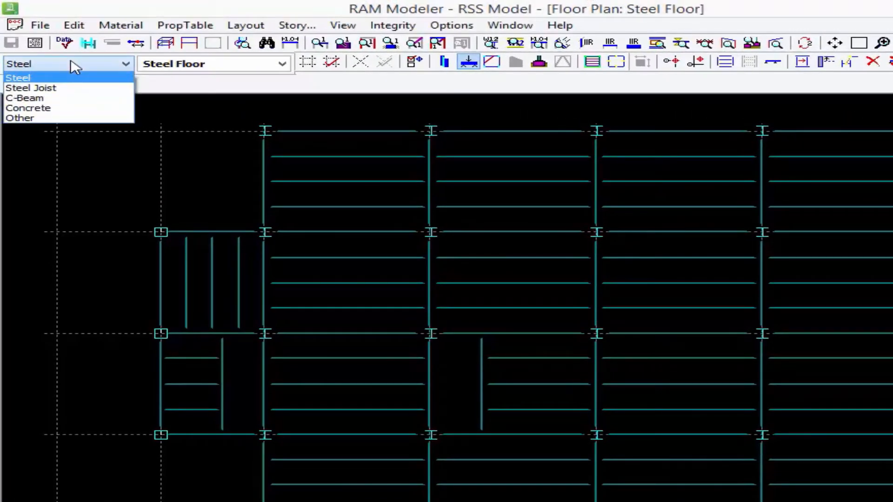
{"action": "left_click", "coordinate": [50, 88]}
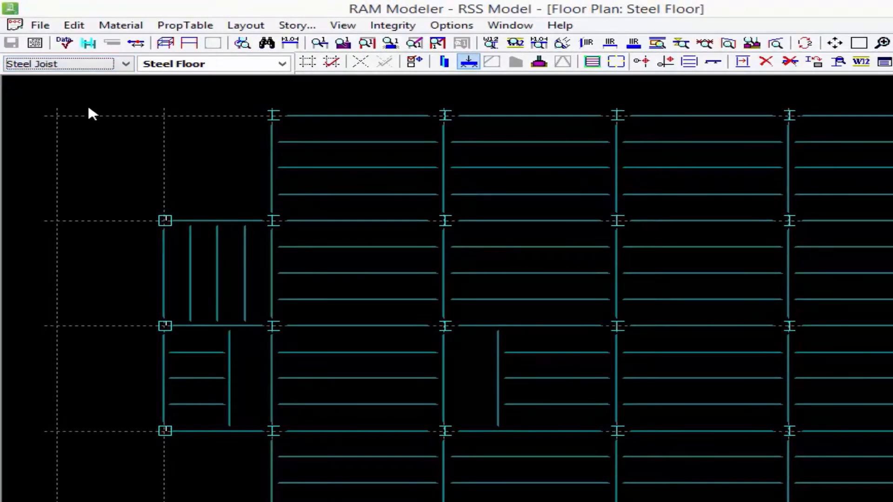
{"action": "left_click", "coordinate": [222, 64]}
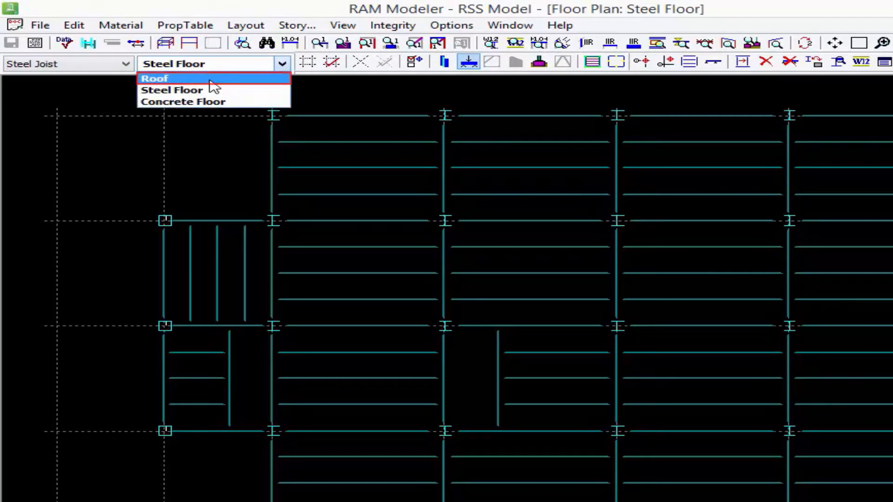
{"action": "key", "text": "Return"}
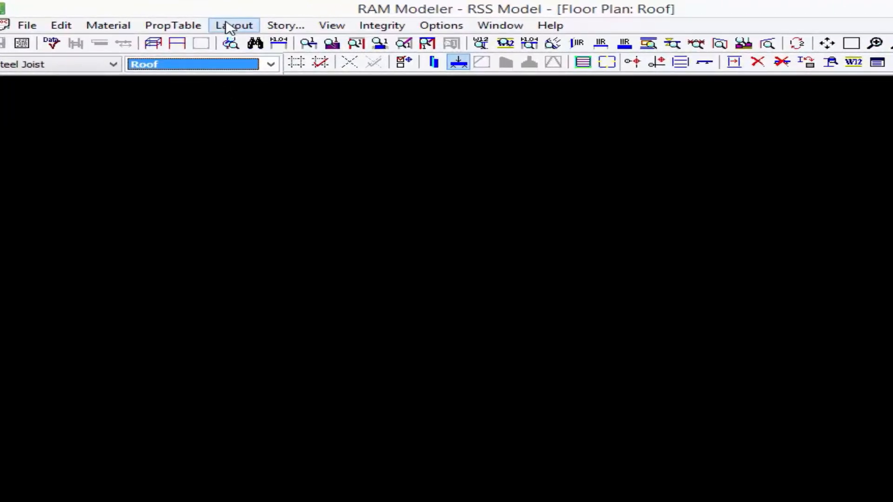
Copy all items from the Steel Floor type to the Roof floor type.
{"action": "left_click", "coordinate": [229, 26]}
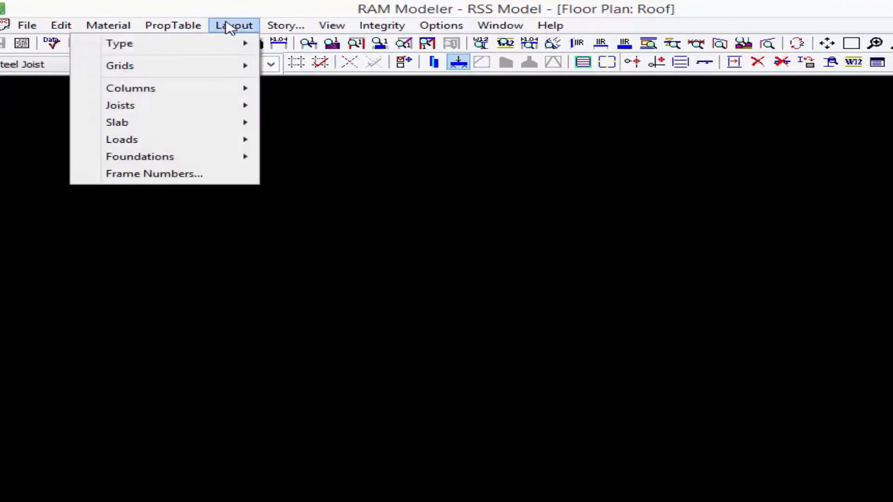
{"action": "mouse_move", "coordinate": [226, 44]}
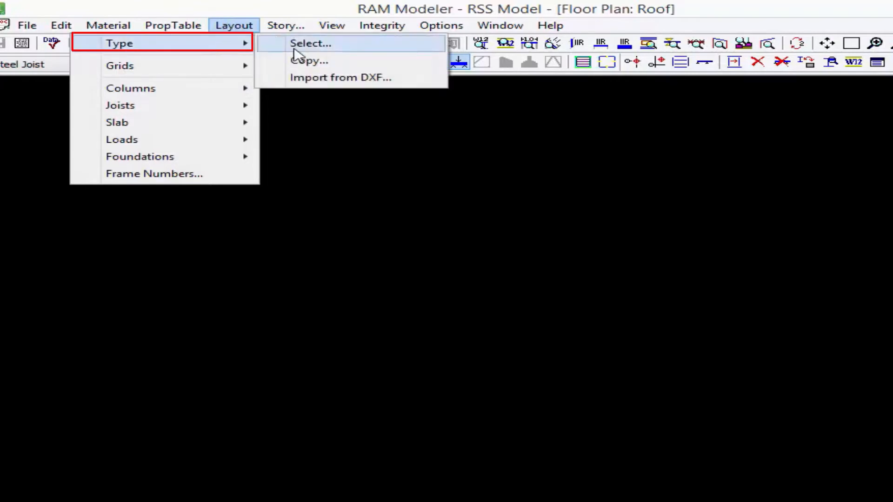
{"action": "left_click", "coordinate": [299, 66]}
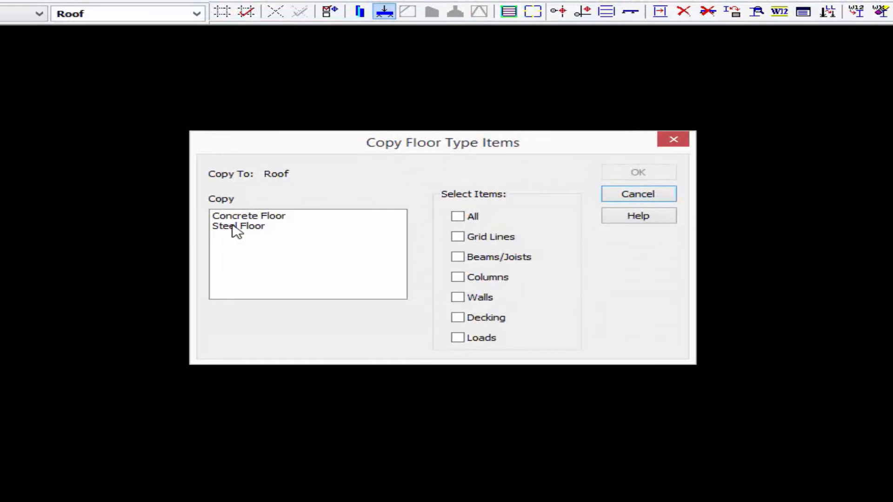
{"action": "left_click", "coordinate": [307, 278]}
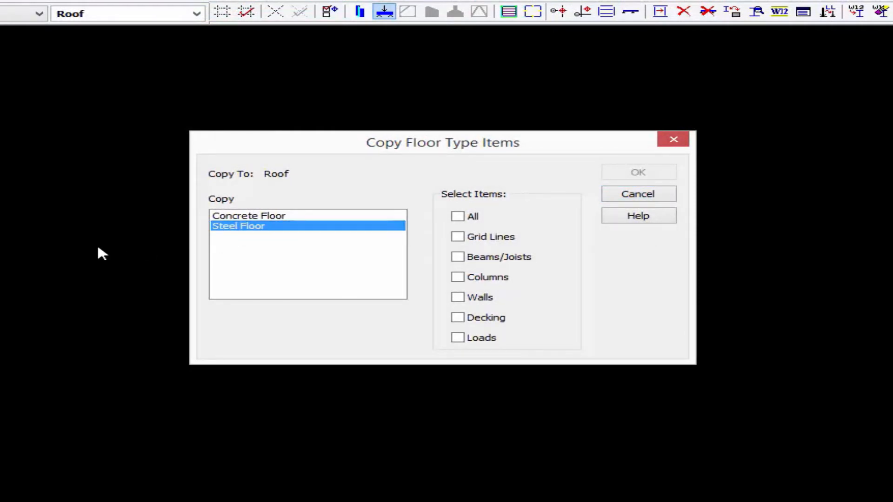
{"action": "left_click", "coordinate": [458, 217]}
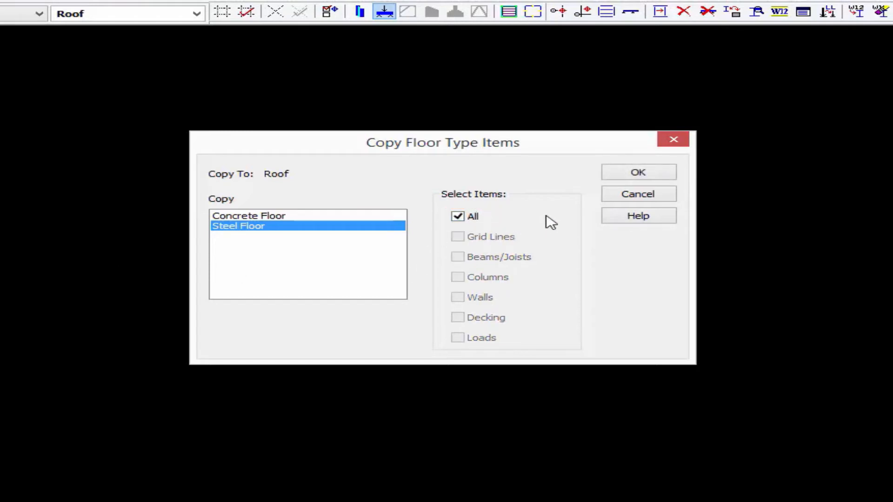
{"action": "left_click", "coordinate": [633, 174]}
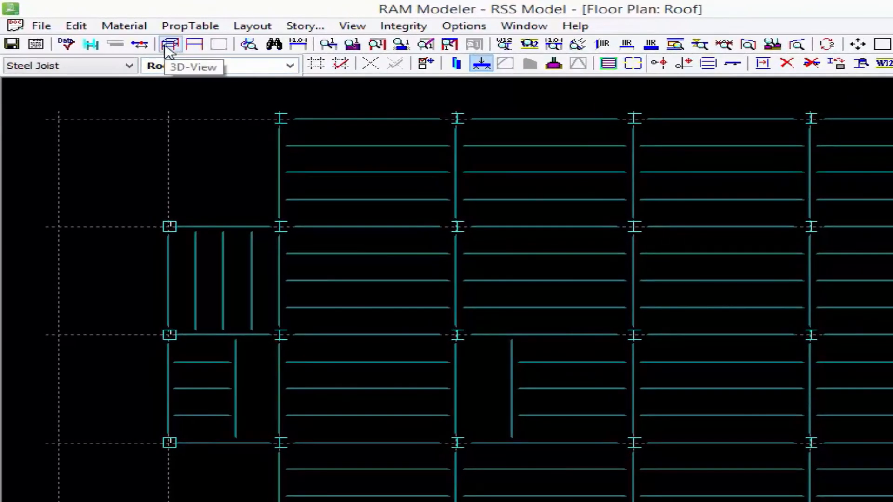
Inspect the structure in the 3D view and return to the Roof floor plan.
{"action": "left_click", "coordinate": [165, 46]}
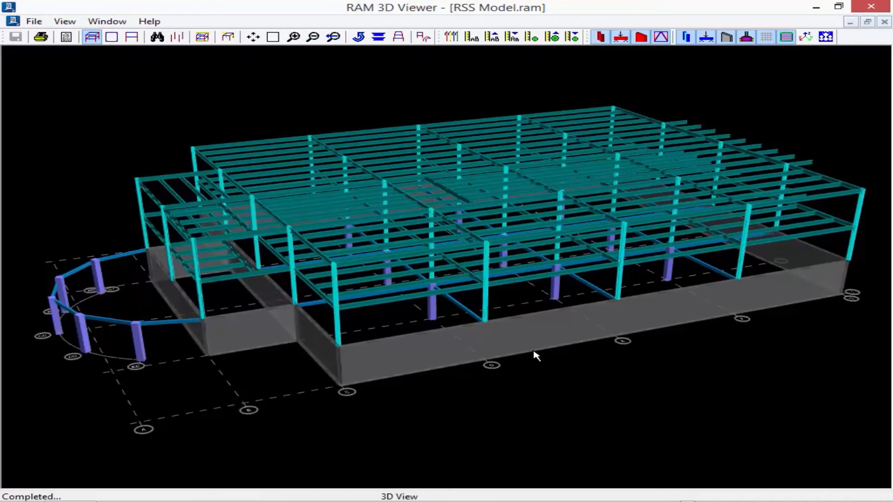
{"action": "left_click", "coordinate": [36, 22]}
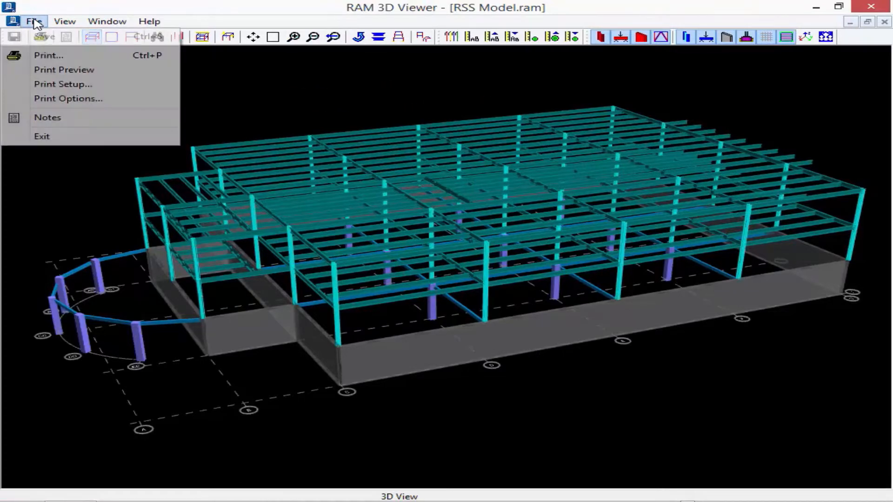
{"action": "left_click", "coordinate": [65, 138]}
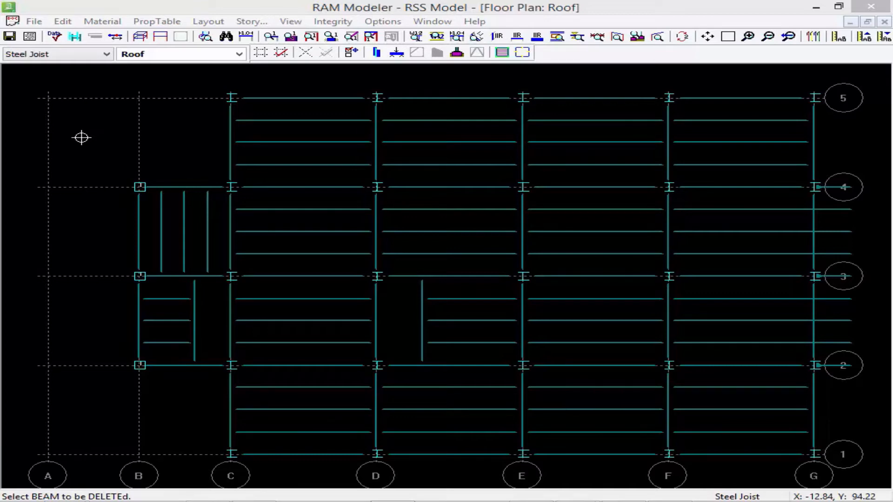
With Steel as the active material, delete the four infill beams individually in the bay between grids B–C and 2–3.
{"action": "left_click", "coordinate": [25, 54]}
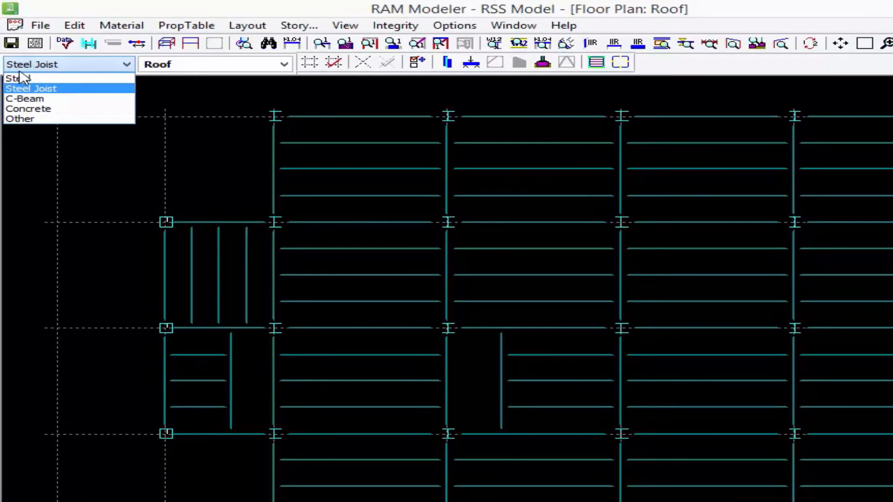
{"action": "left_click", "coordinate": [21, 77]}
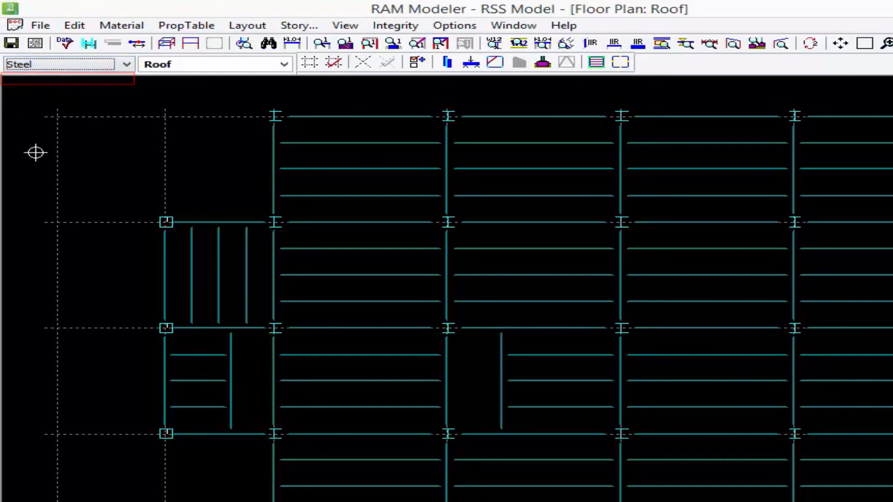
{"action": "left_click", "coordinate": [471, 65]}
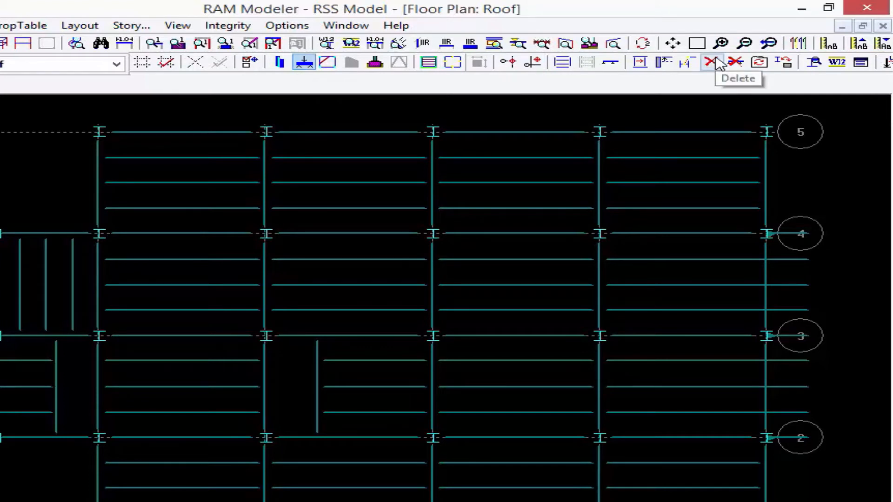
{"action": "left_click", "coordinate": [712, 62]}
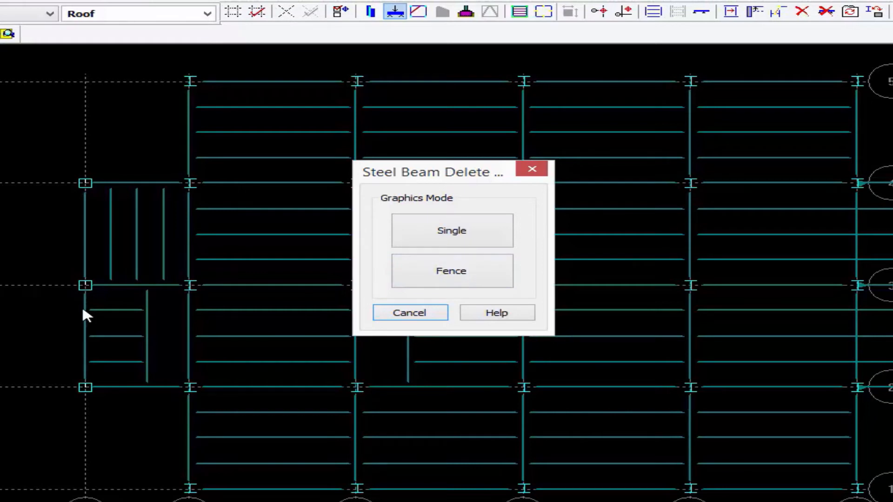
{"action": "left_click", "coordinate": [458, 231]}
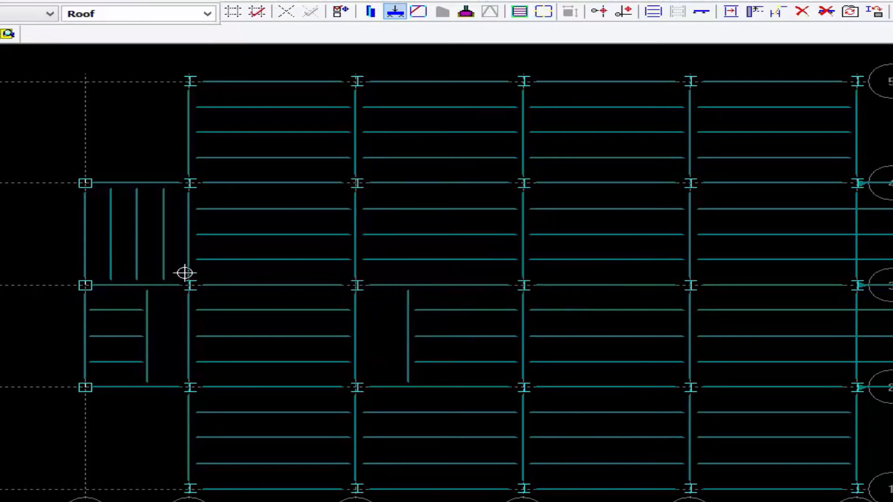
{"action": "left_click", "coordinate": [147, 325]}
{"action": "left_click", "coordinate": [124, 336]}
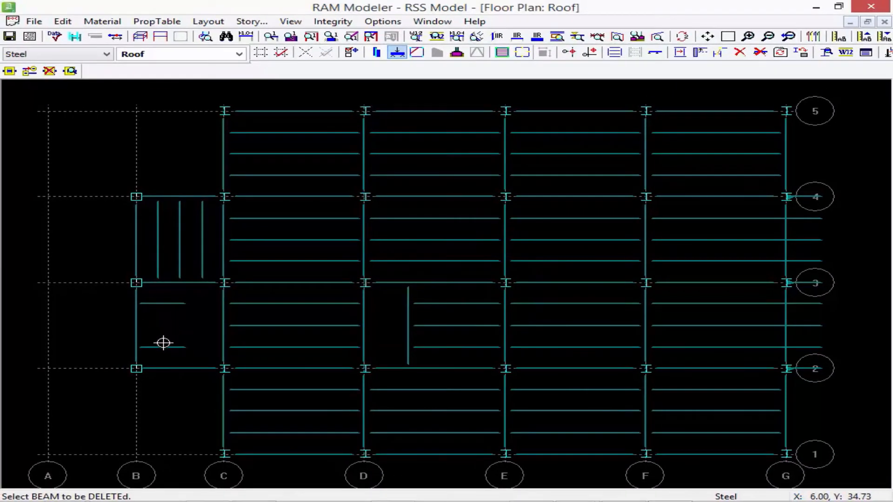
{"action": "left_click", "coordinate": [164, 347]}
{"action": "left_click", "coordinate": [156, 303]}
Delete the three infill beams in the bay between grids B–C and 3–4, and end beam deletion.
{"action": "left_click", "coordinate": [202, 263]}
{"action": "left_click", "coordinate": [180, 261]}
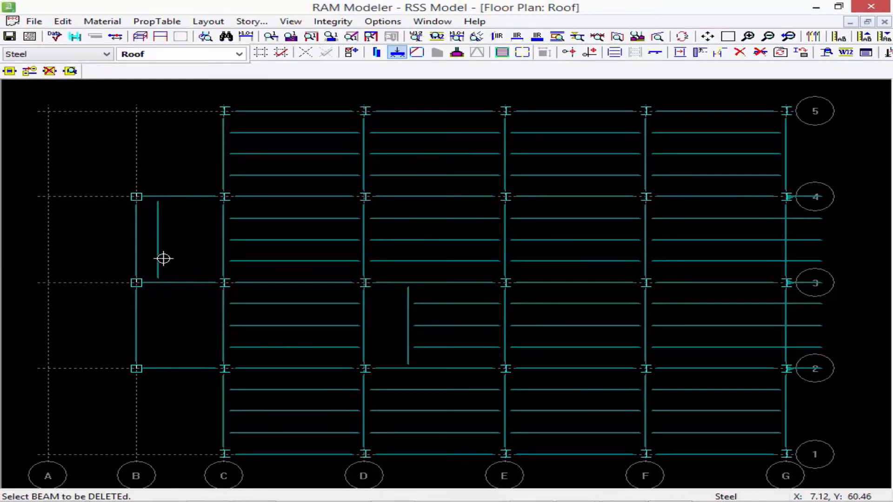
{"action": "left_click", "coordinate": [163, 259]}
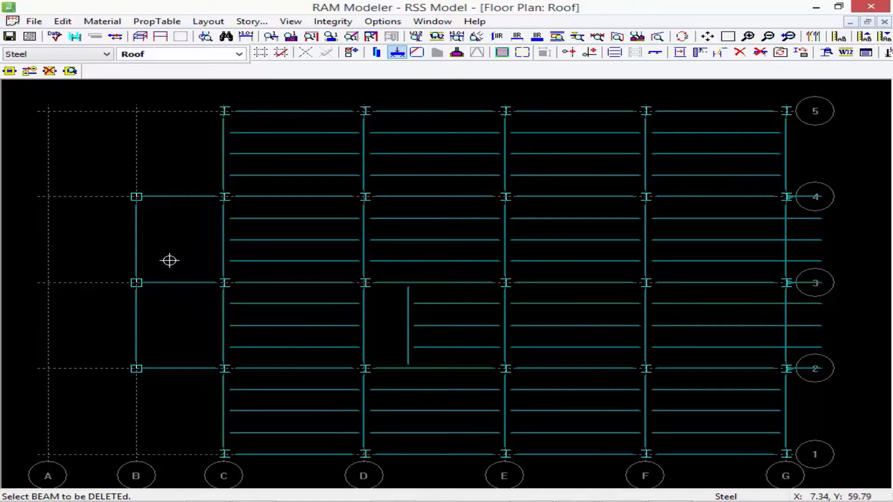
{"action": "right_click", "coordinate": [170, 245]}
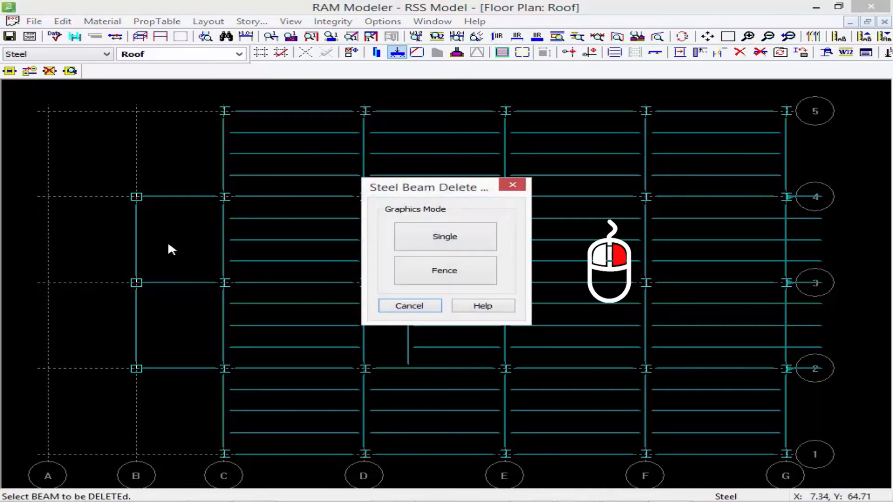
{"action": "left_click", "coordinate": [409, 307]}
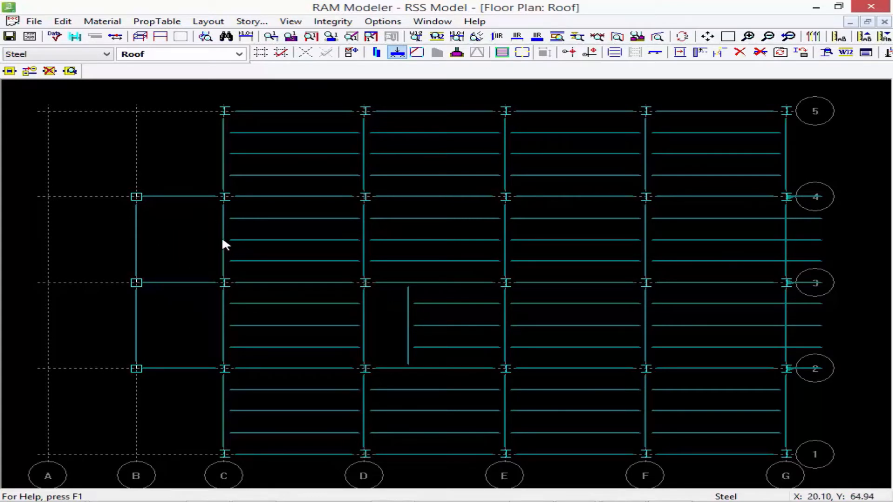
With Steel Joist as the active material, generate joists at 4 equal spaces and 90° from the grid B beam in bay B–C, 2–3.
{"action": "left_click", "coordinate": [87, 58]}
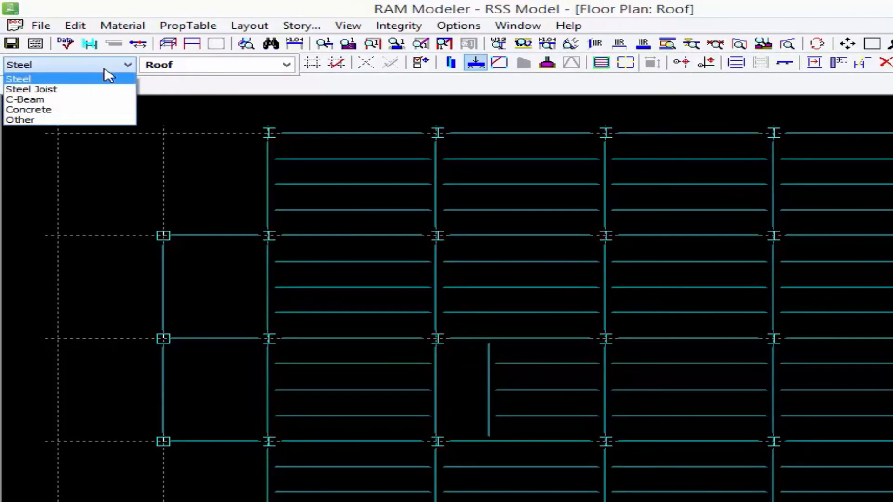
{"action": "left_click", "coordinate": [86, 91]}
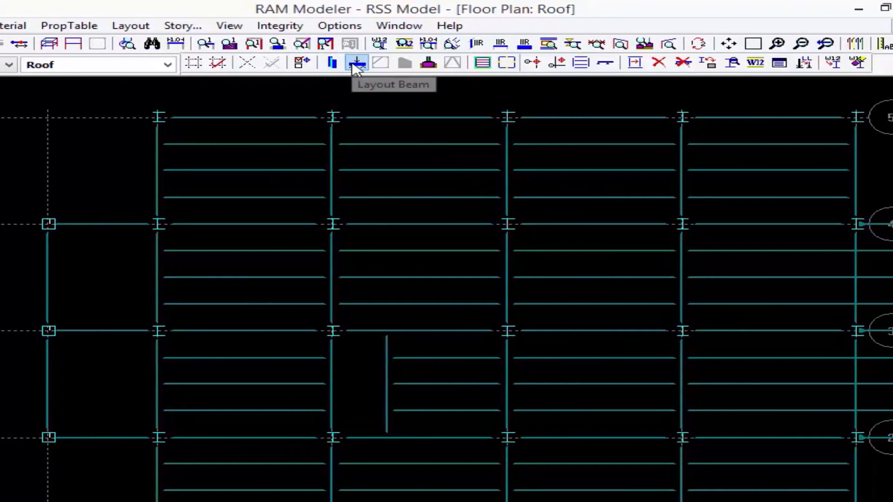
{"action": "left_click", "coordinate": [353, 65]}
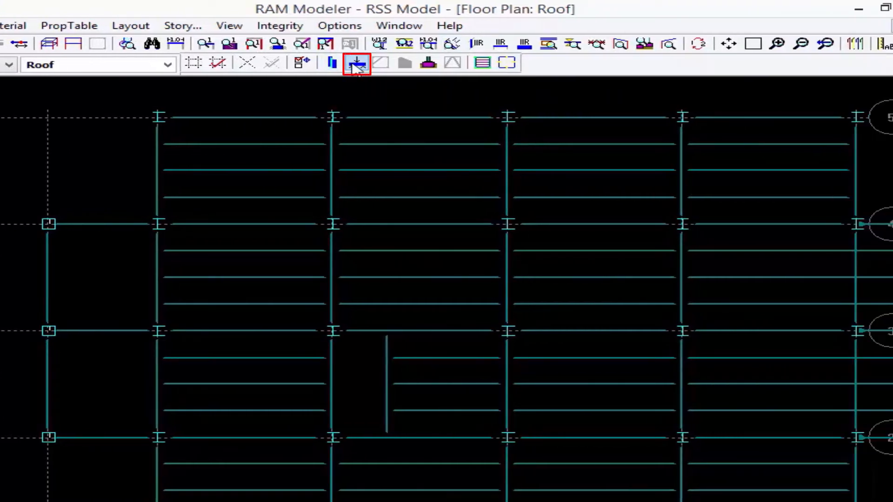
{"action": "left_click", "coordinate": [353, 65]}
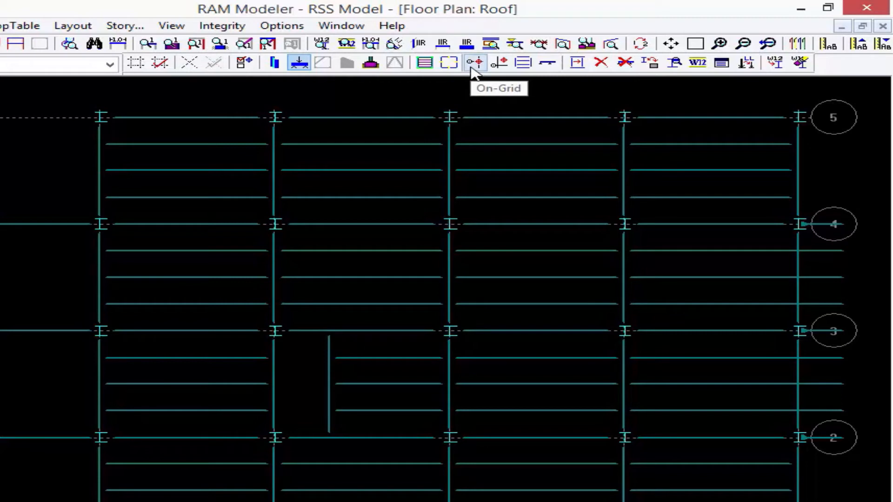
{"action": "left_click", "coordinate": [522, 65]}
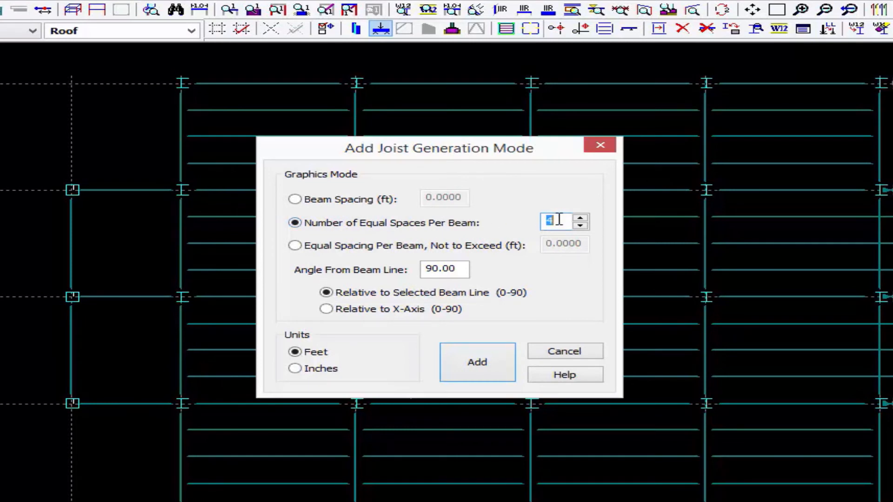
{"action": "left_click", "coordinate": [477, 370]}
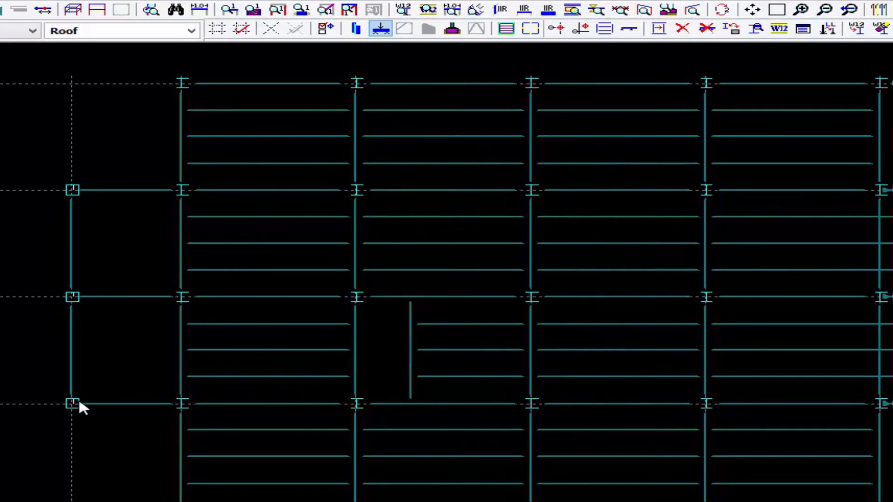
{"action": "left_click", "coordinate": [73, 404]}
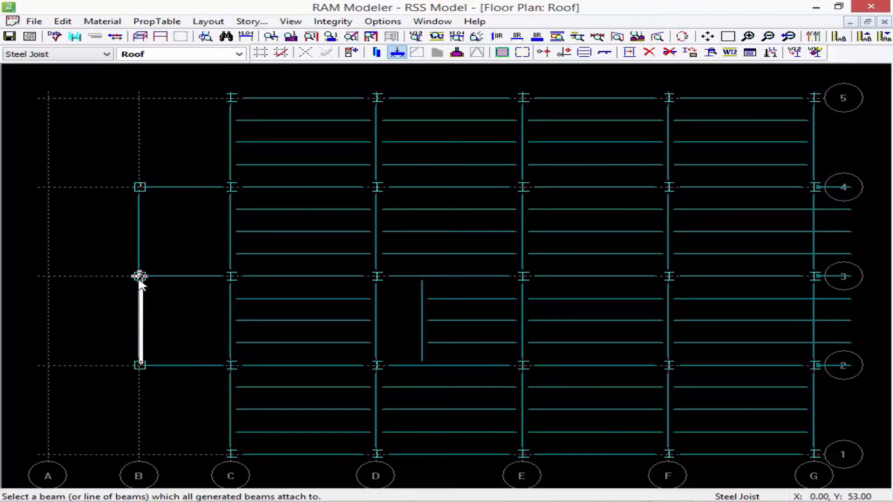
{"action": "left_click", "coordinate": [139, 276]}
{"action": "left_click", "coordinate": [176, 308]}
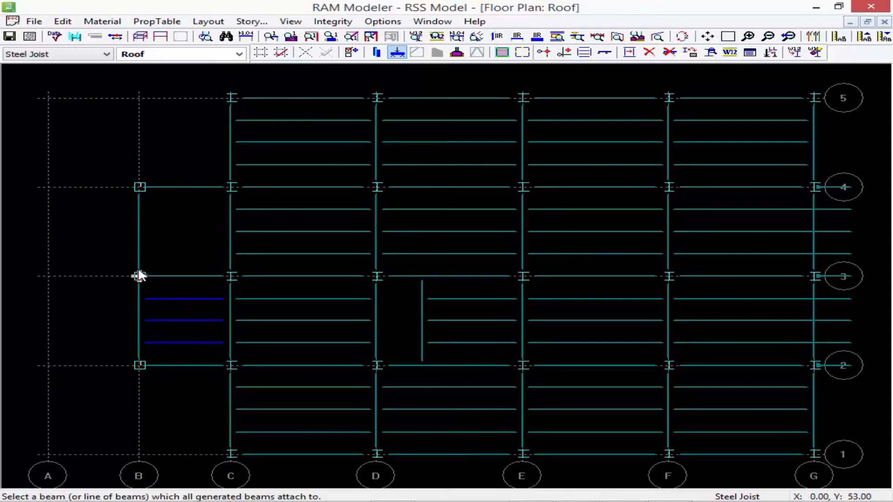
Generate joists at 4 equal spaces from the grid B beam in the bay between grids B–C and 3–4.
{"action": "left_click", "coordinate": [139, 276]}
{"action": "left_click", "coordinate": [140, 186]}
{"action": "left_click", "coordinate": [172, 209]}
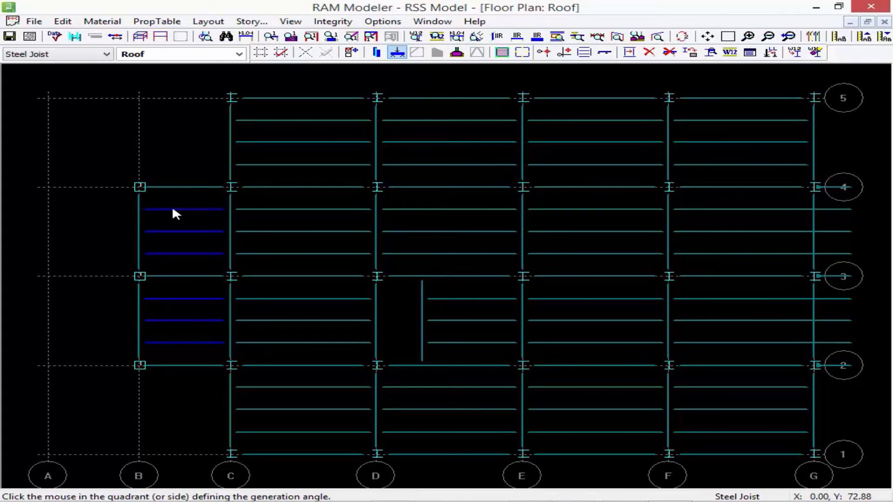
{"action": "left_click", "coordinate": [176, 210]}
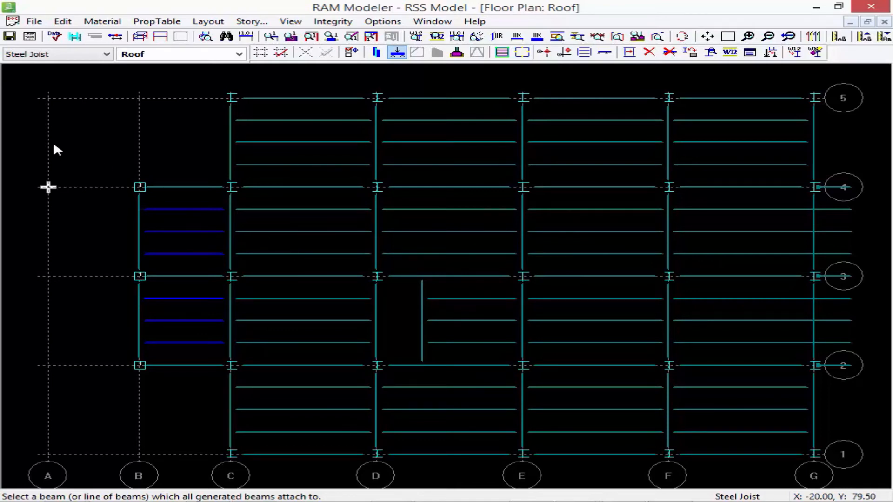
{"action": "left_click", "coordinate": [45, 55]}
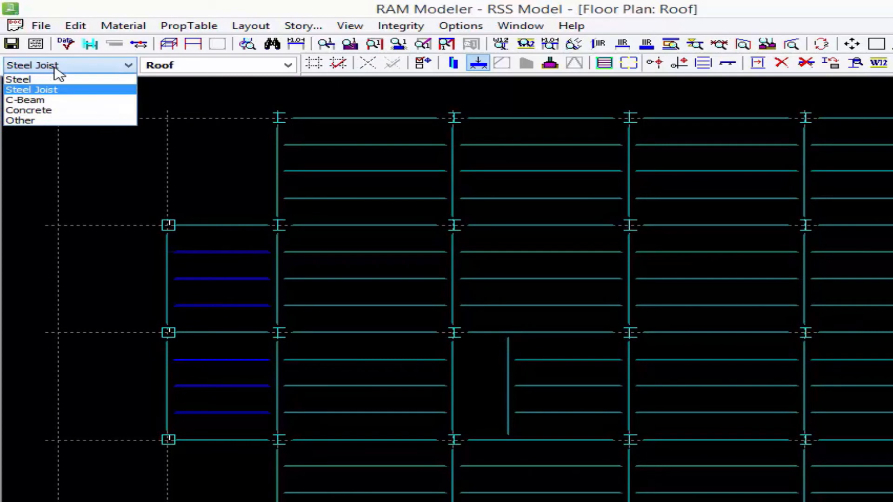
{"action": "left_click", "coordinate": [54, 68]}
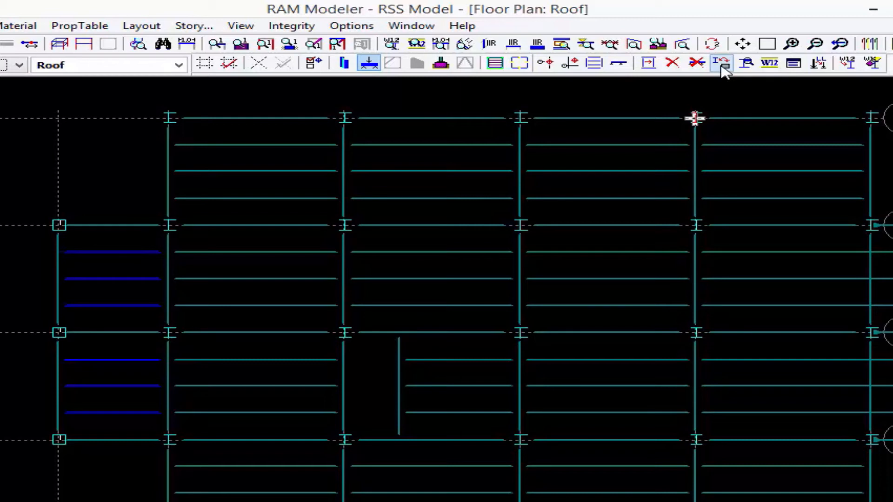
Change the six infill beams in the bays between grids C–D and 1–3 to steel joists, selecting them individually.
{"action": "left_click", "coordinate": [722, 63]}
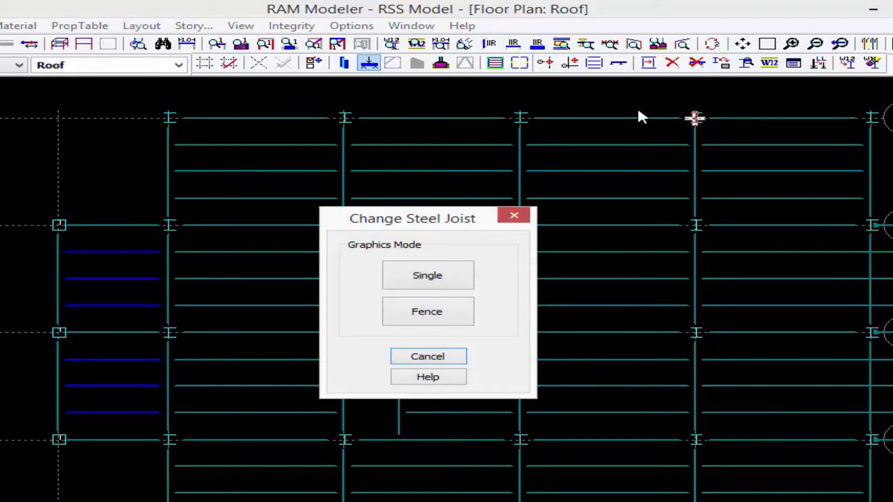
{"action": "left_click", "coordinate": [414, 276]}
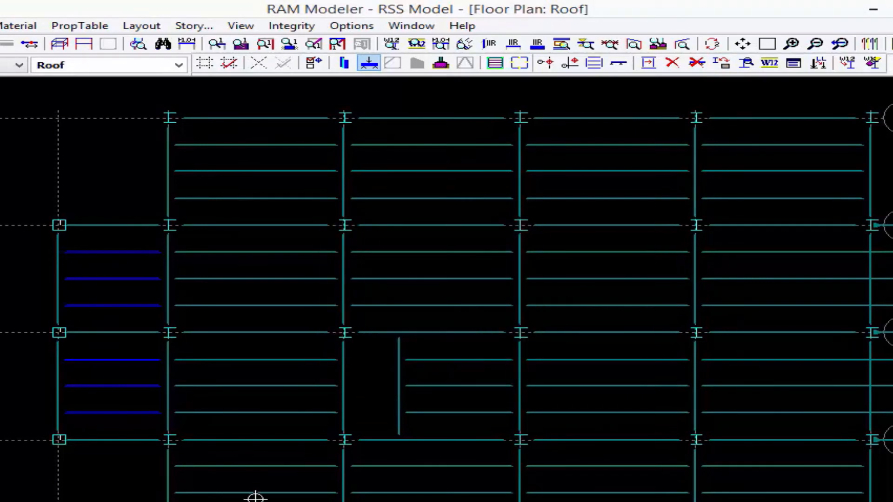
{"action": "left_click", "coordinate": [286, 432]}
{"action": "left_click", "coordinate": [234, 492]}
{"action": "left_click", "coordinate": [229, 465]}
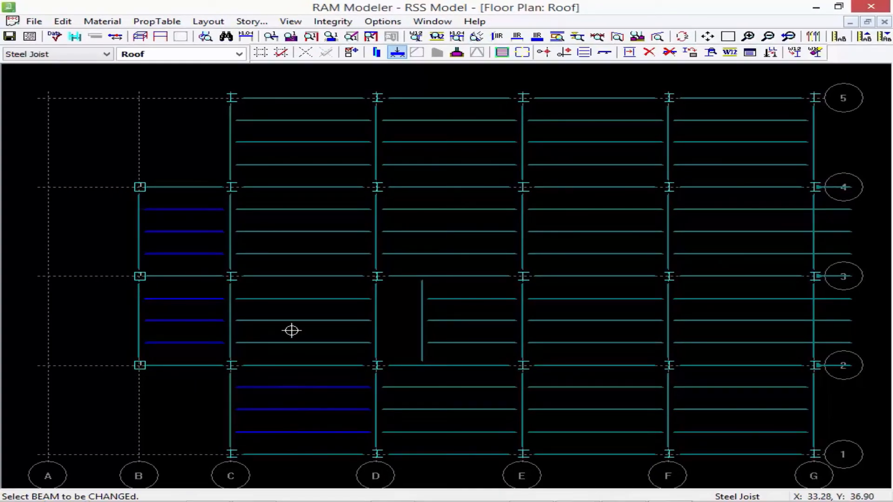
{"action": "left_click", "coordinate": [282, 343]}
{"action": "left_click", "coordinate": [277, 320]}
{"action": "left_click", "coordinate": [274, 299]}
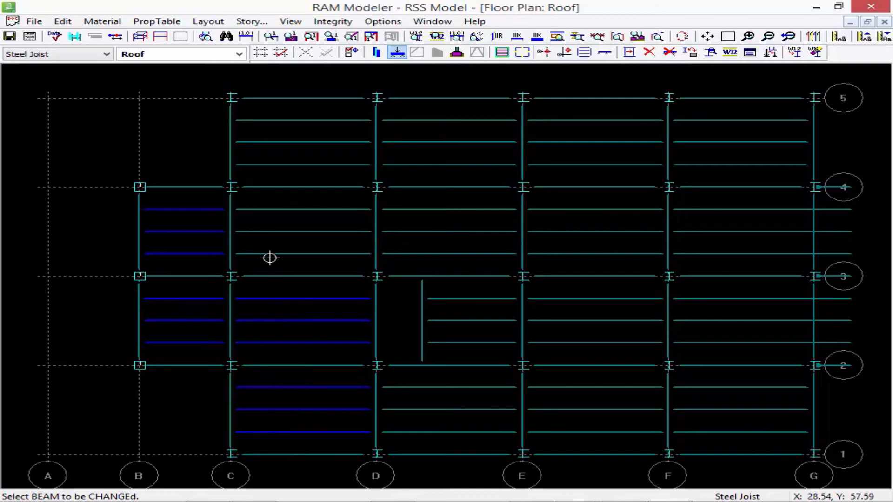
Change the six infill beams in the bays between grids C–D and 3–5 to steel joists, and save the model.
{"action": "left_click", "coordinate": [270, 255]}
{"action": "left_click", "coordinate": [269, 231]}
{"action": "left_click", "coordinate": [261, 209]}
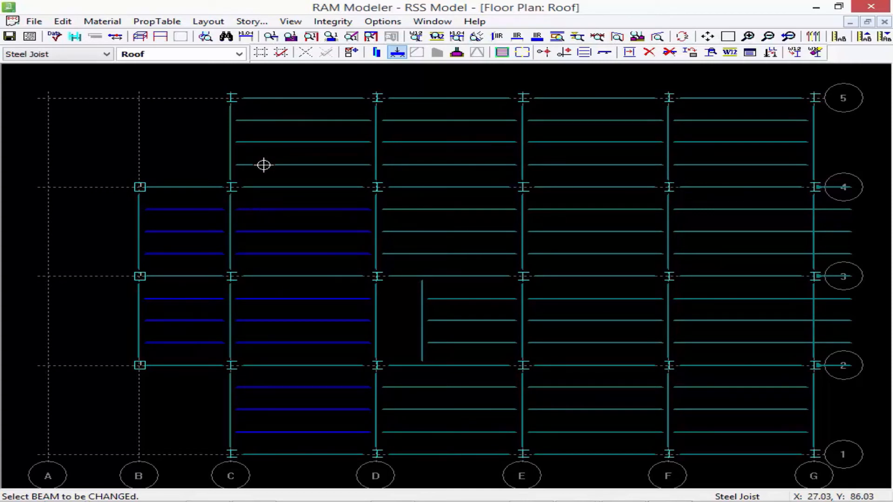
{"action": "left_click", "coordinate": [264, 164]}
{"action": "left_click", "coordinate": [260, 142]}
{"action": "left_click", "coordinate": [256, 120]}
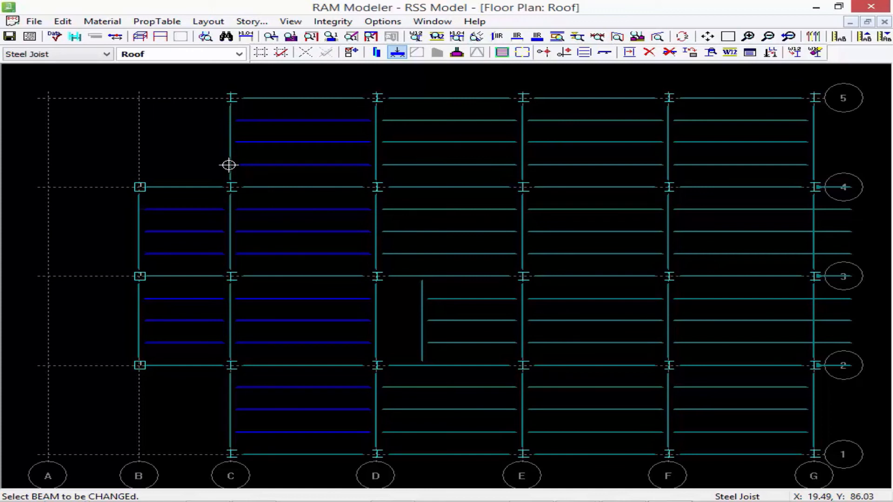
{"action": "left_click", "coordinate": [10, 37]}
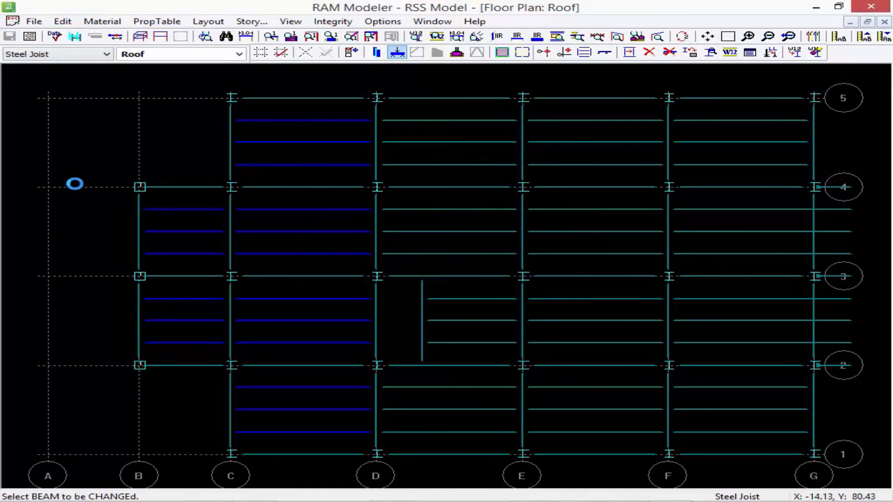
Examine the roof framing and its joists in the 3D view of the model, and exit the 3D viewer.
{"action": "left_click", "coordinate": [141, 37]}
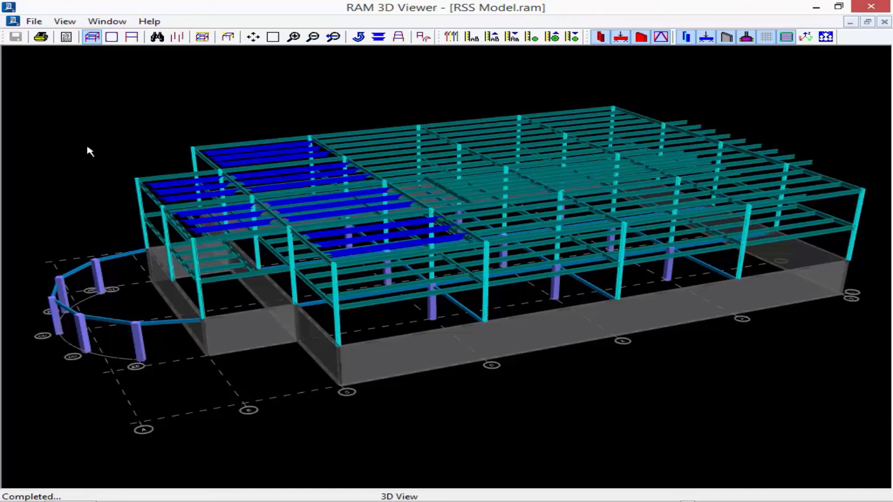
{"action": "left_click", "coordinate": [33, 22]}
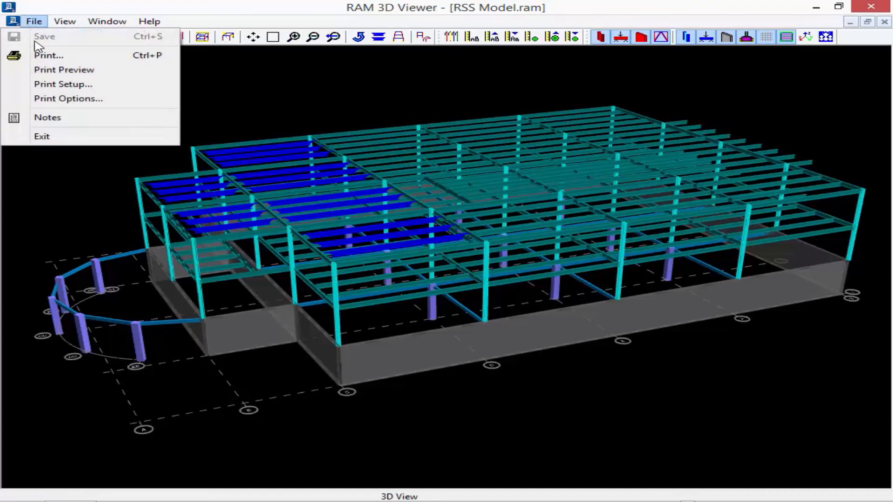
{"action": "left_click", "coordinate": [63, 140]}
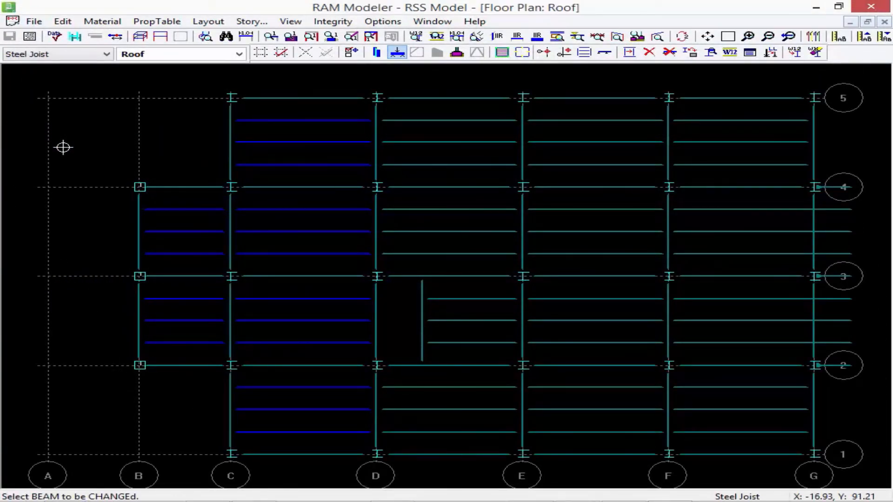
Exit RAM Modeler from the Roof floor plan.
{"action": "left_click", "coordinate": [34, 22]}
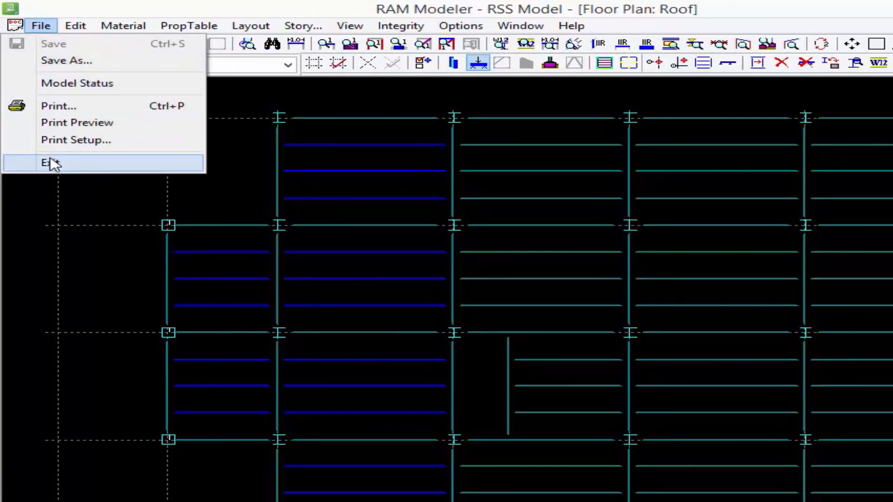
{"action": "left_click", "coordinate": [52, 163]}
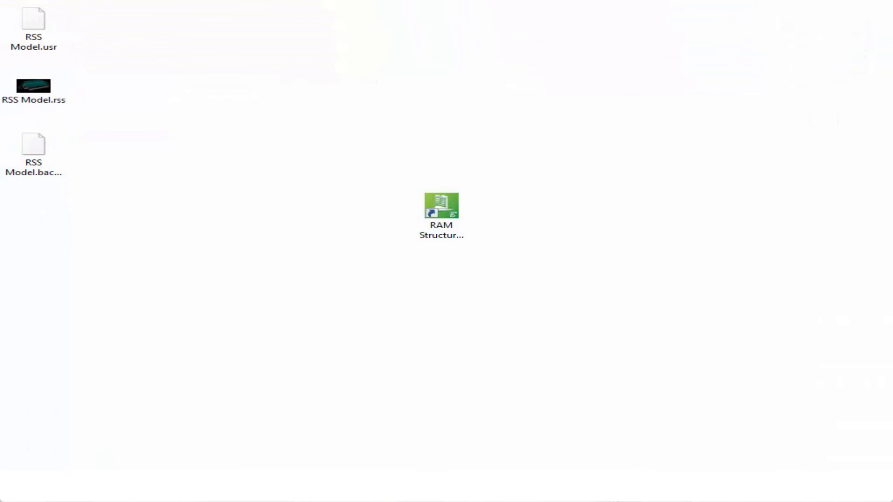